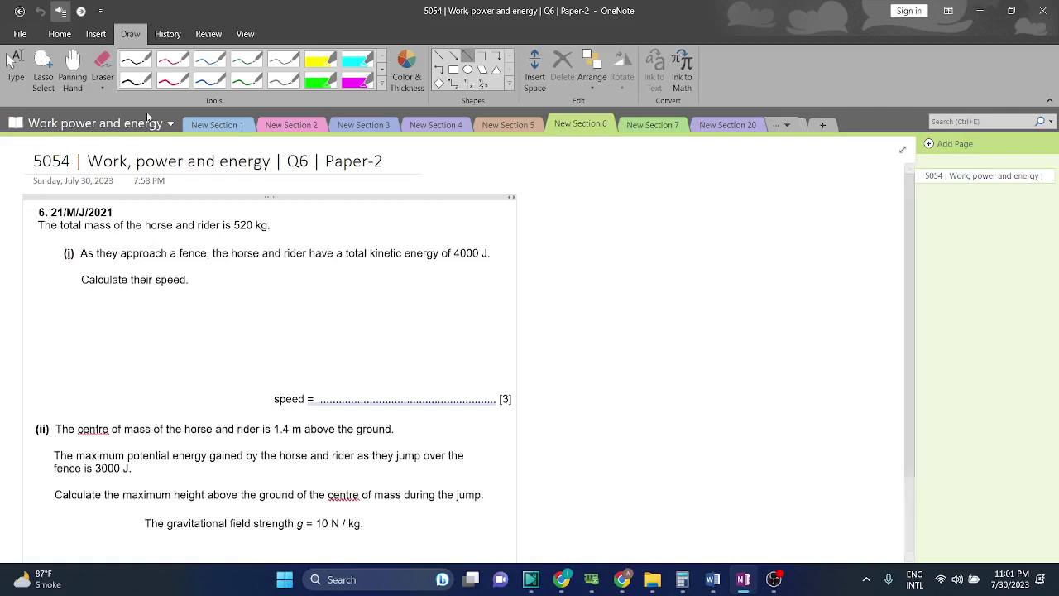
- Leave the Insert tab for the Draw tab and select the Type tool
{"action": "left_click", "coordinate": [108, 34]}
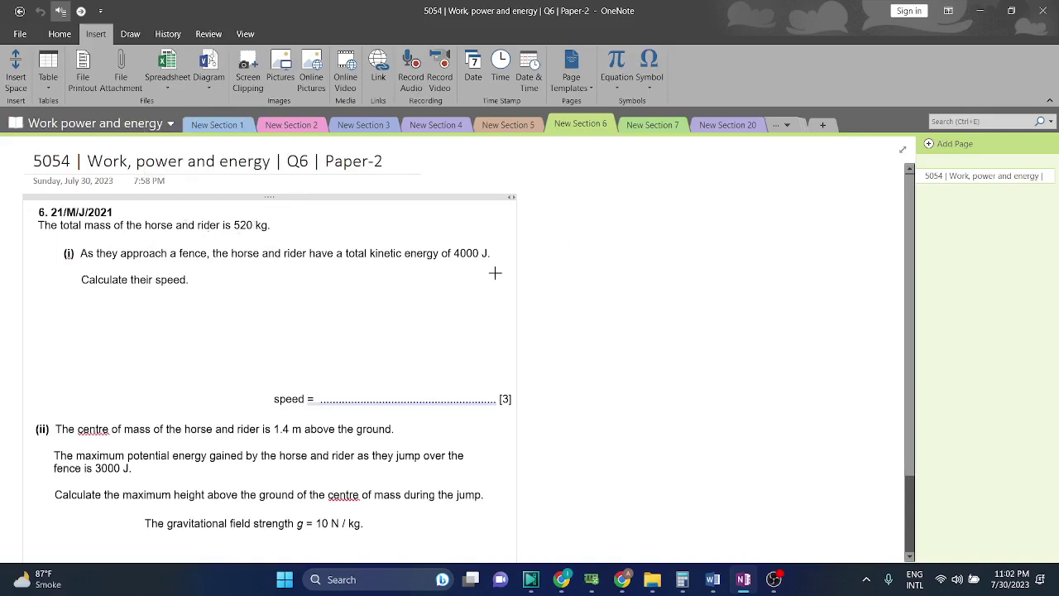
{"action": "left_click", "coordinate": [126, 36]}
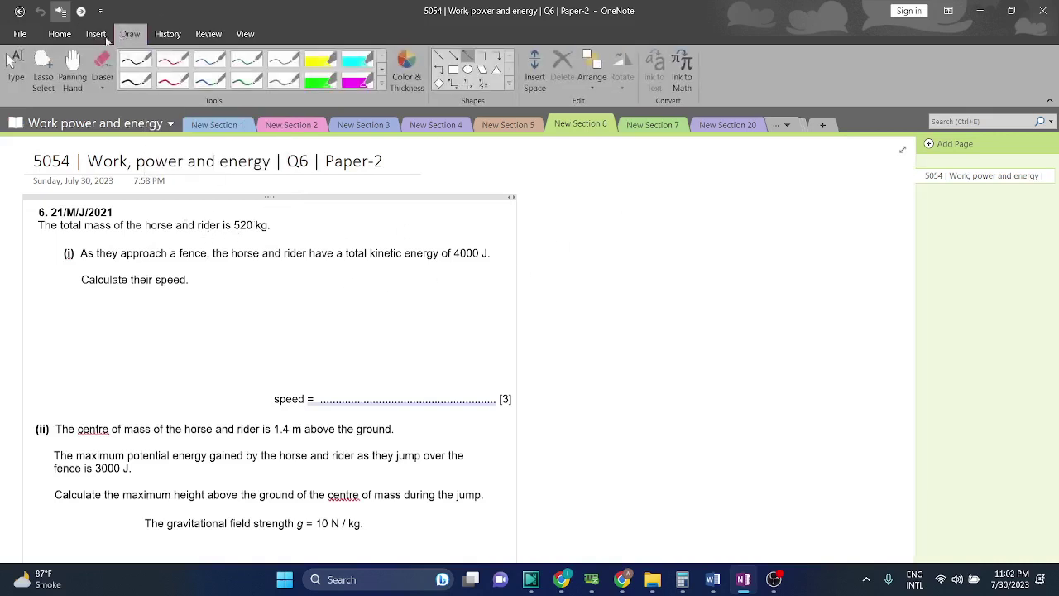
{"action": "left_click", "coordinate": [15, 70]}
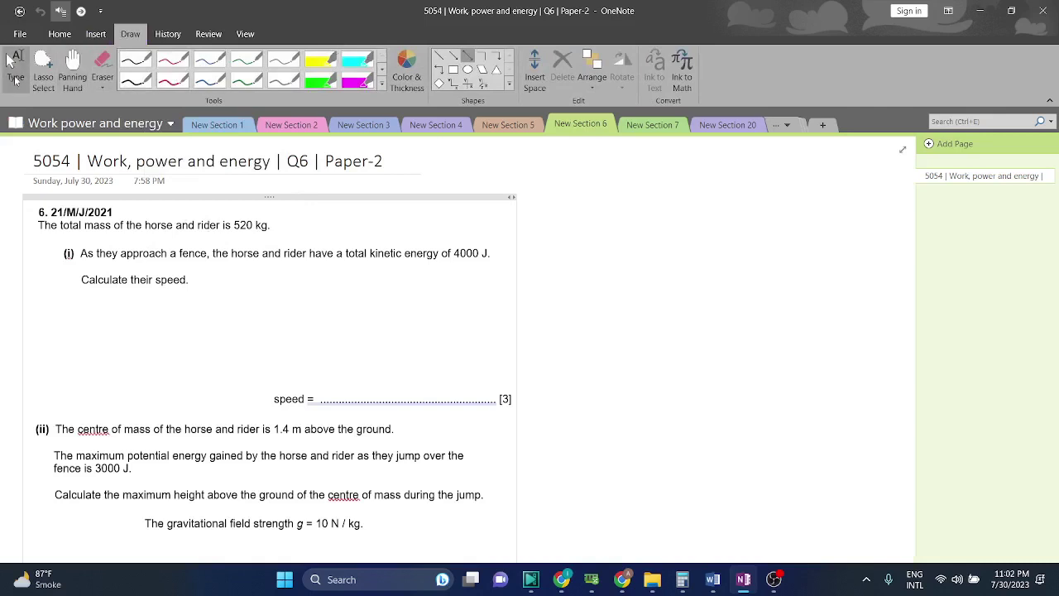
- Type '1/2 x 520 x v2=4000' in a new note beside question (i)
{"action": "left_click", "coordinate": [641, 280]}
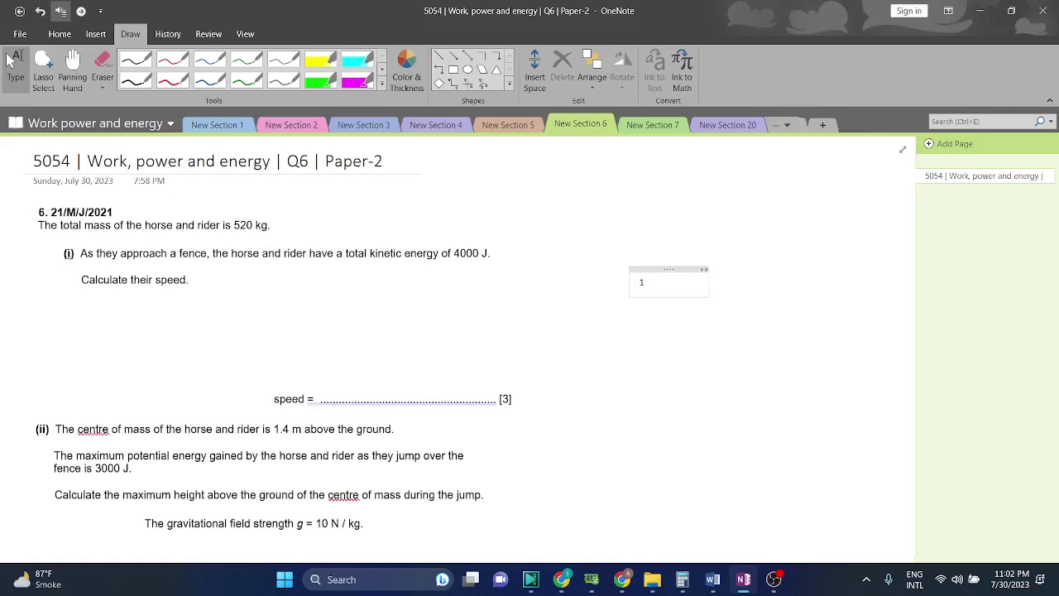
{"action": "type", "text": "1/2 x 520 x v2="}
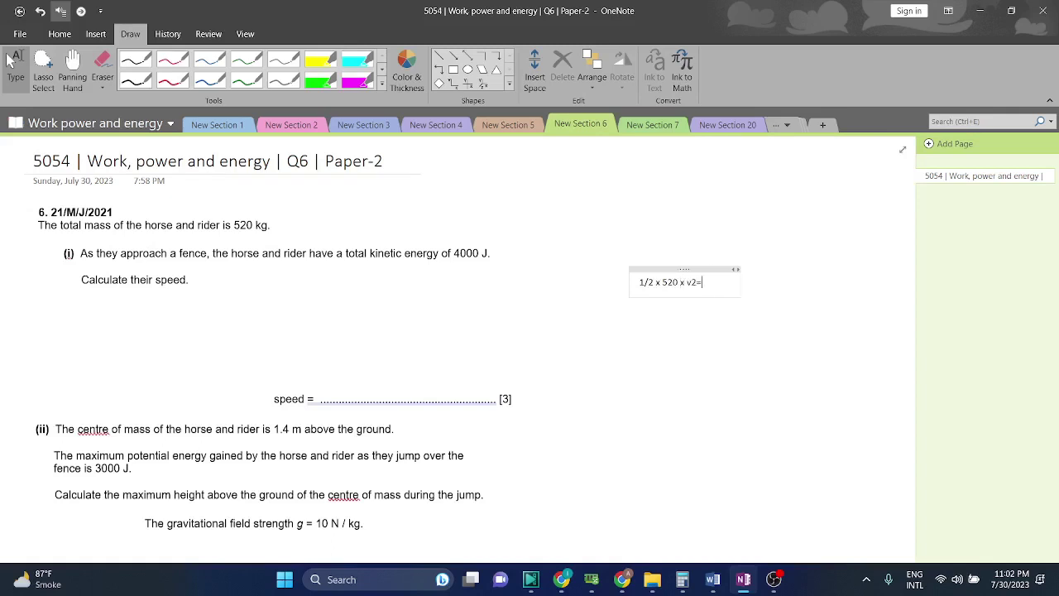
{"action": "type", "text": "4000"}
- In Calculator, clear and compute 4000 × 2 = 8000
{"action": "left_click", "coordinate": [681, 580]}
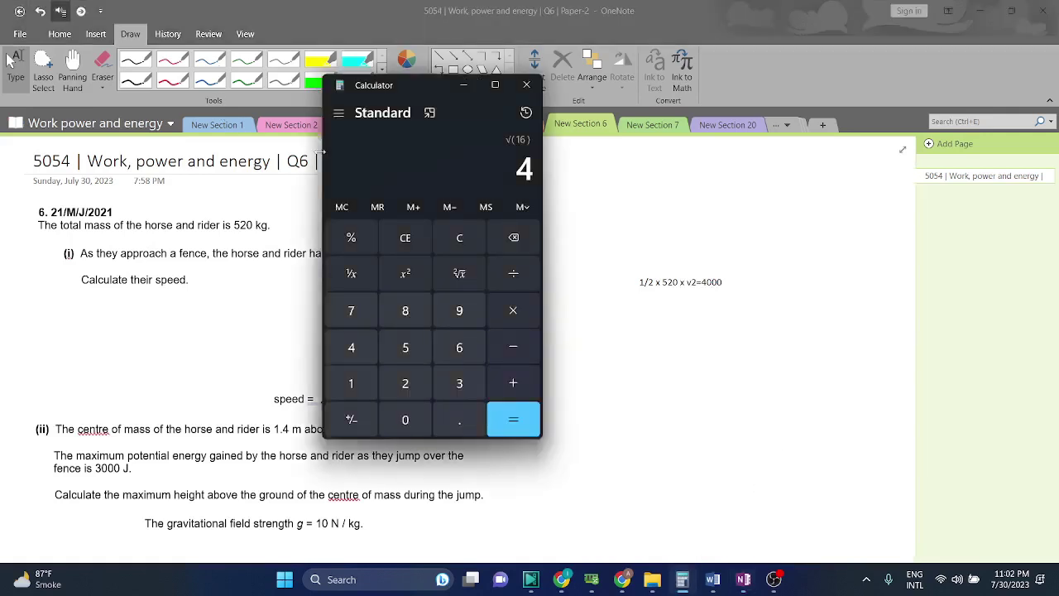
{"action": "left_click", "coordinate": [447, 241]}
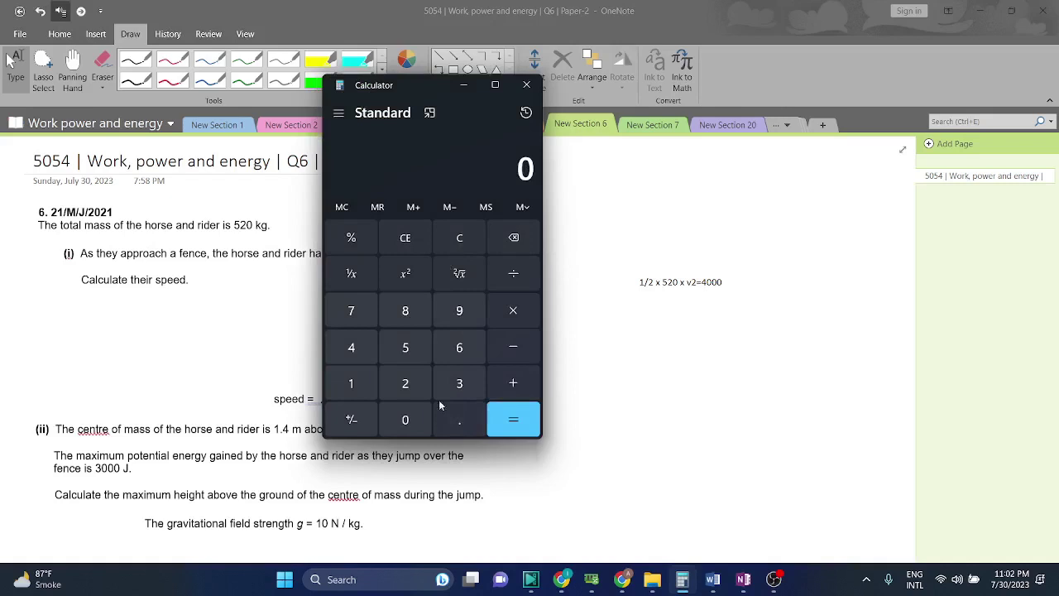
{"action": "left_click", "coordinate": [351, 348]}
{"action": "triple_click", "coordinate": [418, 422]}
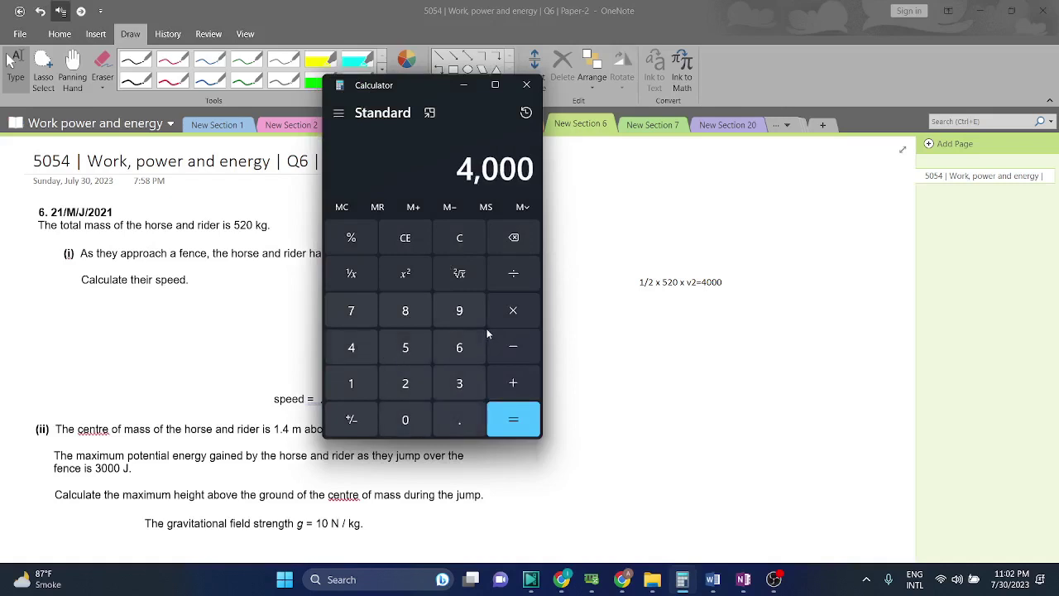
{"action": "left_click", "coordinate": [513, 310]}
{"action": "left_click", "coordinate": [405, 383]}
{"action": "left_click", "coordinate": [513, 420]}
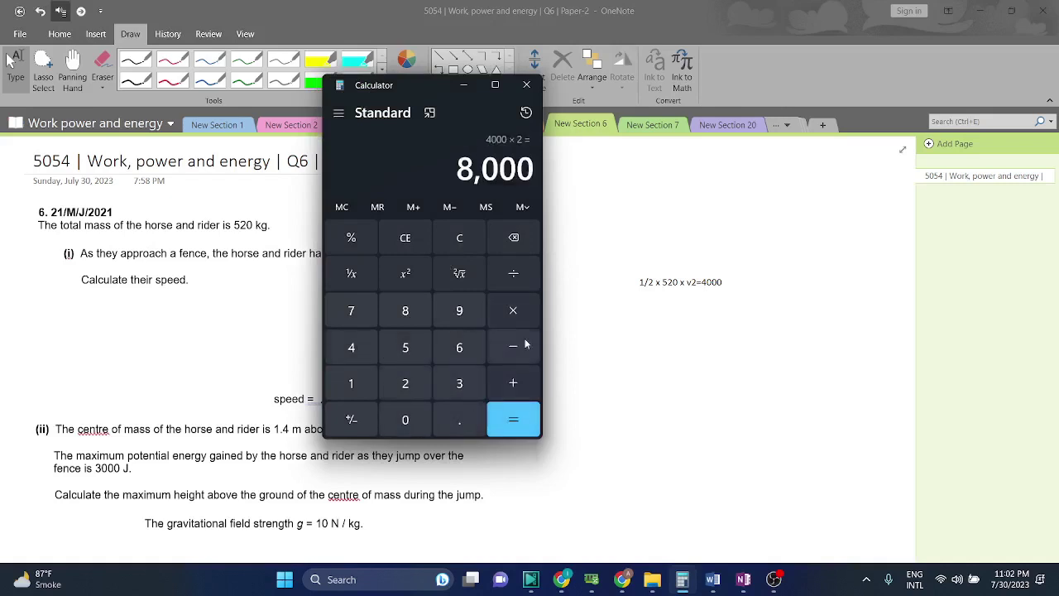
- Divide 8000 by 520, take the square root (about 3.92), and check the Word mark scheme
{"action": "left_click", "coordinate": [723, 282]}
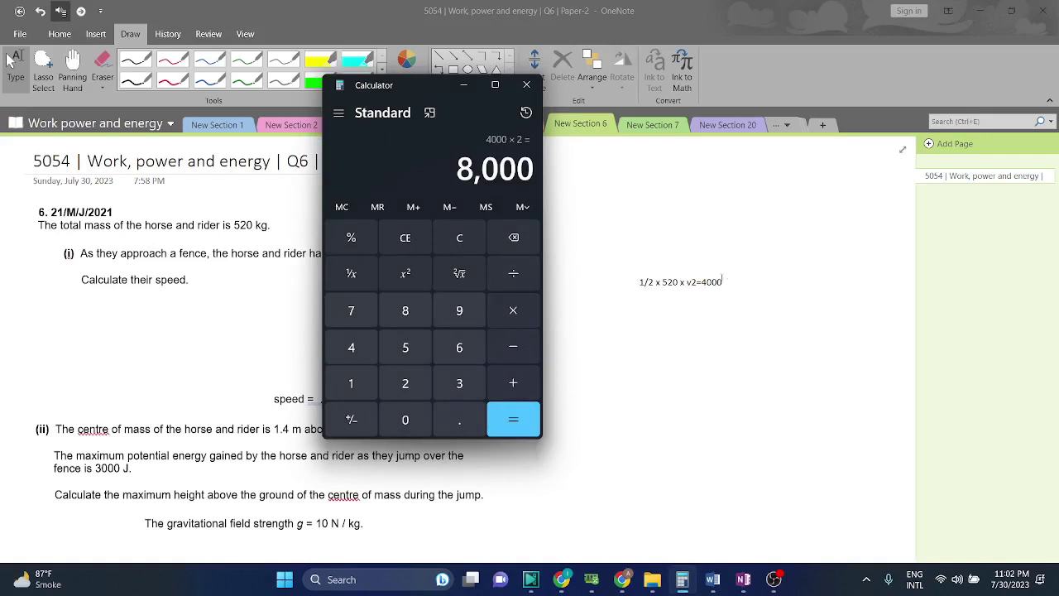
{"action": "left_click", "coordinate": [513, 273]}
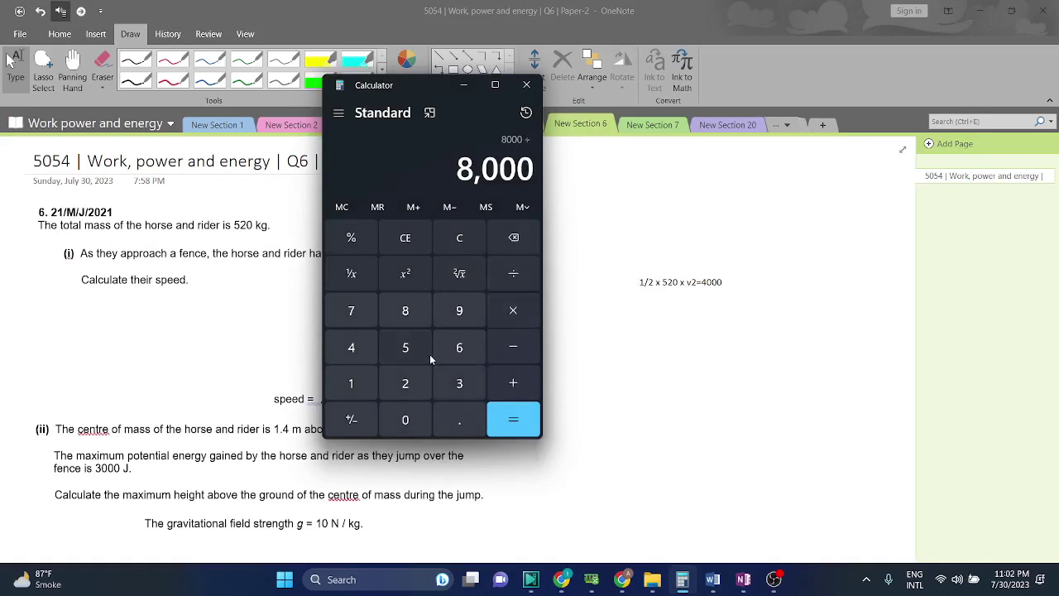
{"action": "left_click", "coordinate": [406, 347]}
{"action": "left_click", "coordinate": [405, 383]}
{"action": "left_click", "coordinate": [405, 419]}
{"action": "left_click", "coordinate": [513, 419]}
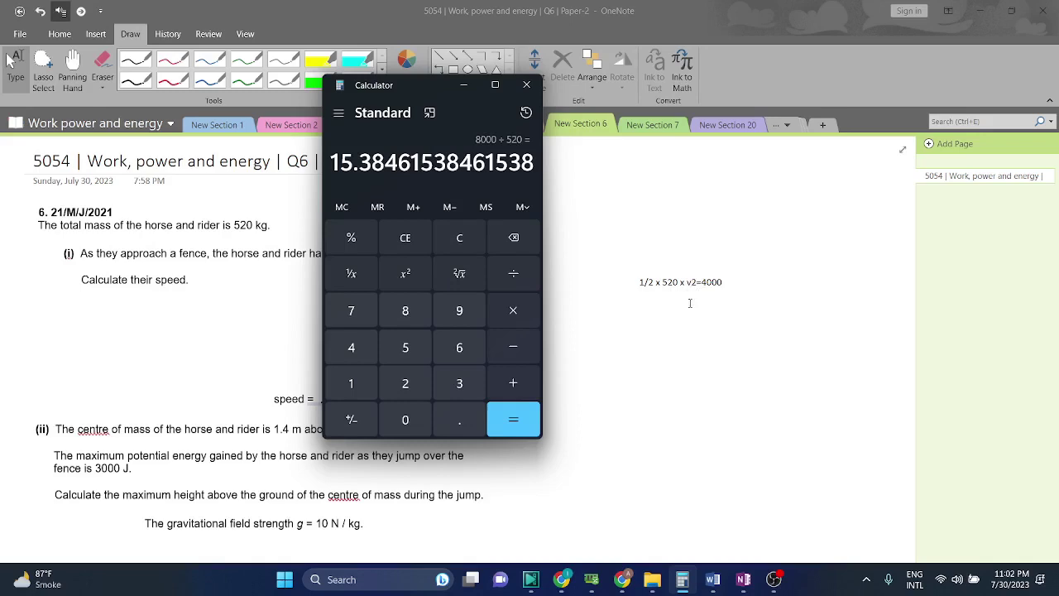
{"action": "left_click", "coordinate": [459, 273]}
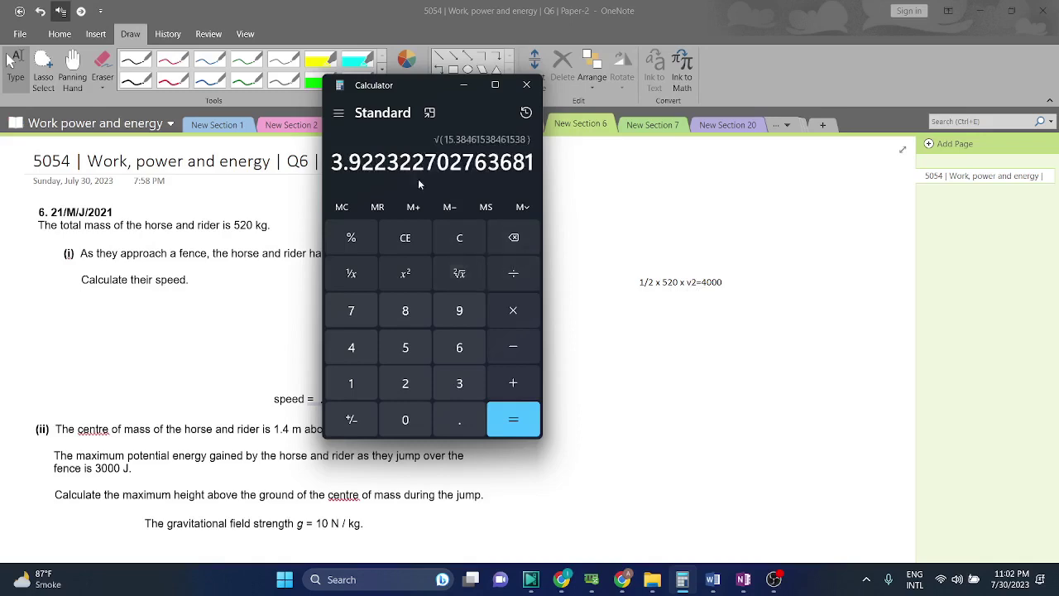
{"action": "key", "text": "alt+Tab"}
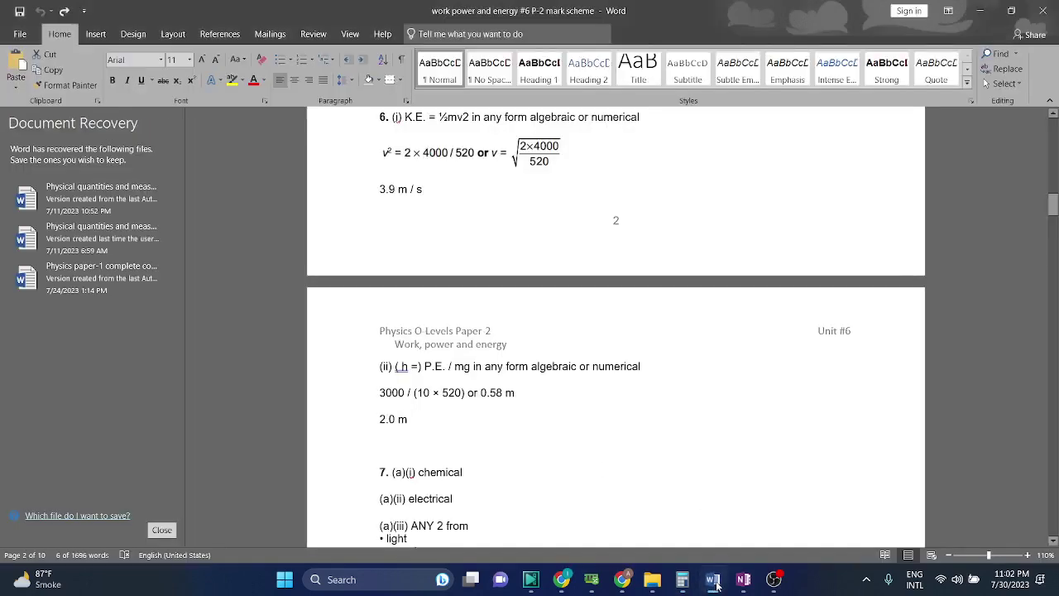
{"action": "scroll", "coordinate": [442, 294], "scroll_direction": "up", "scroll_amount": 1}
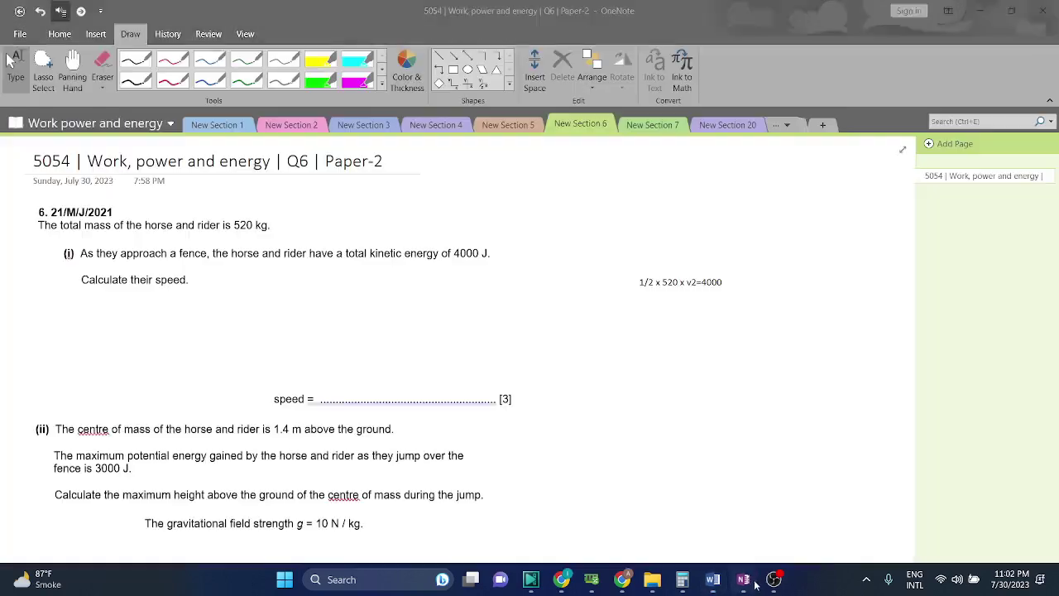
- Add a second line '3.9 m/s' to the note and drag it onto the speed answer line
{"action": "key", "text": "alt+Tab"}
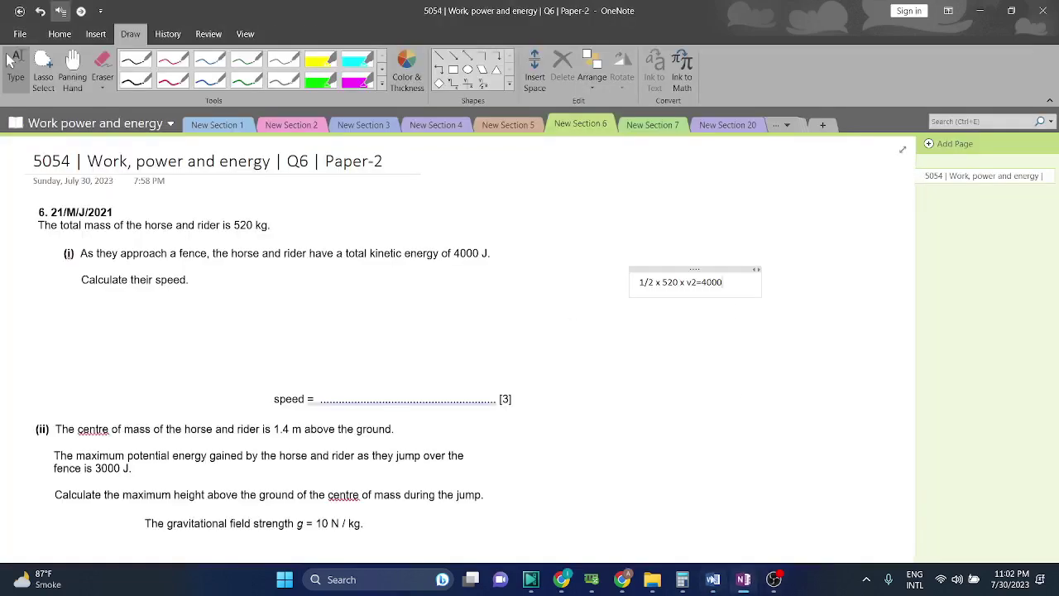
{"action": "left_click", "coordinate": [684, 580]}
{"action": "left_click", "coordinate": [693, 582]}
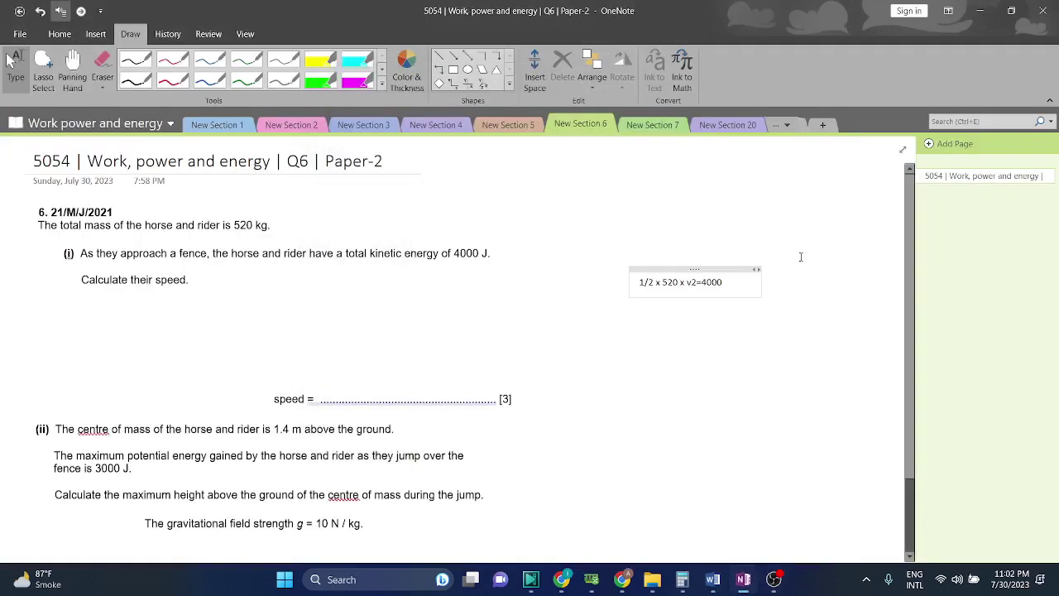
{"action": "key", "text": "Return"}
{"action": "type", "text": "3.9 m/s"}
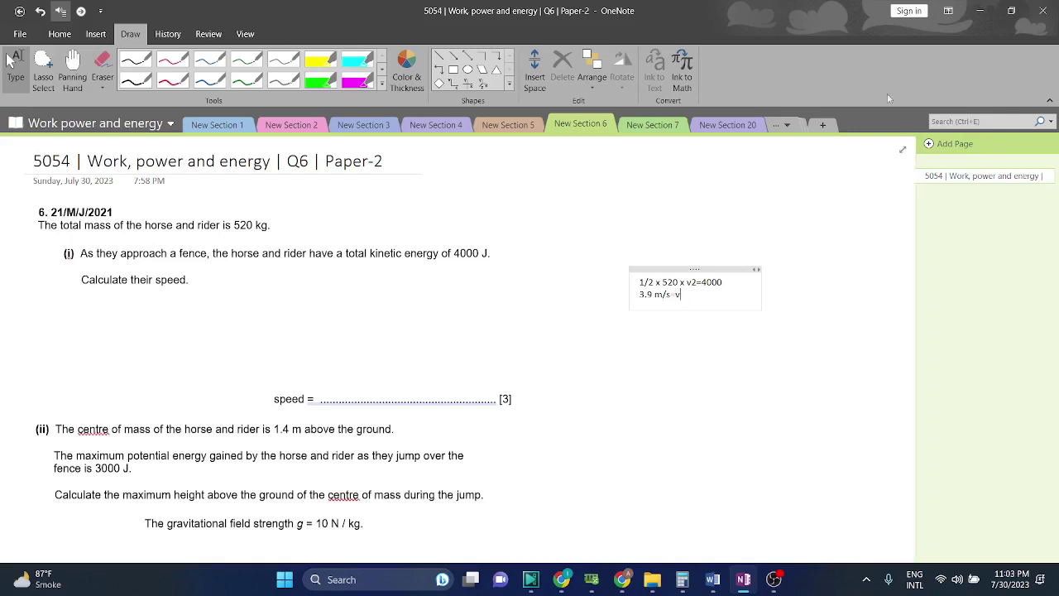
{"action": "left_click_drag", "start_coordinate": [702, 269], "coordinate": [436, 359]}
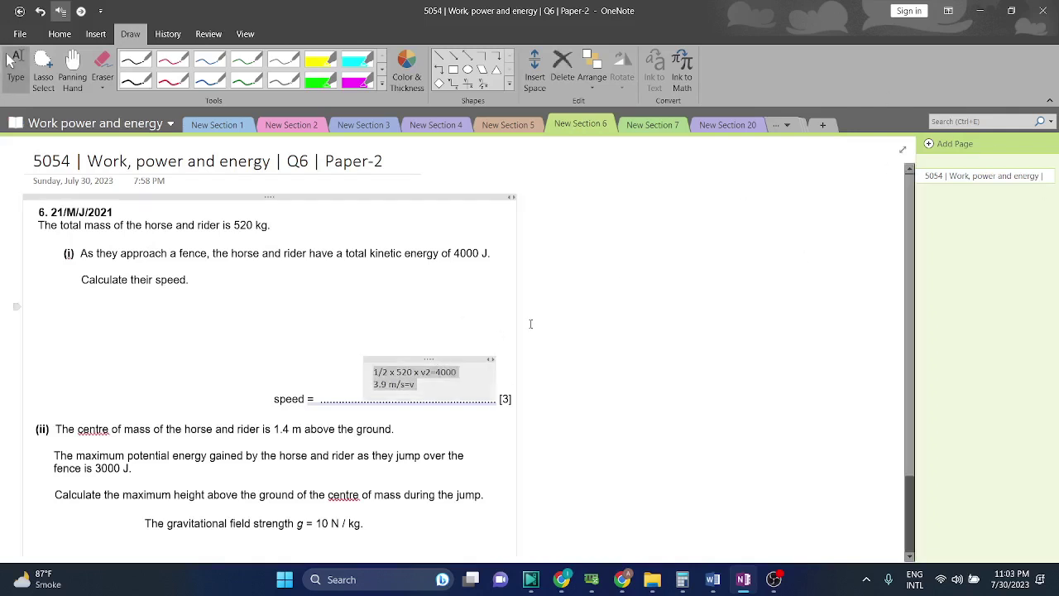
- In black ink, sketch the jump curve, an X at the centre of mass, and a vertical arrow
{"action": "scroll", "coordinate": [579, 307], "scroll_direction": "down", "scroll_amount": 3}
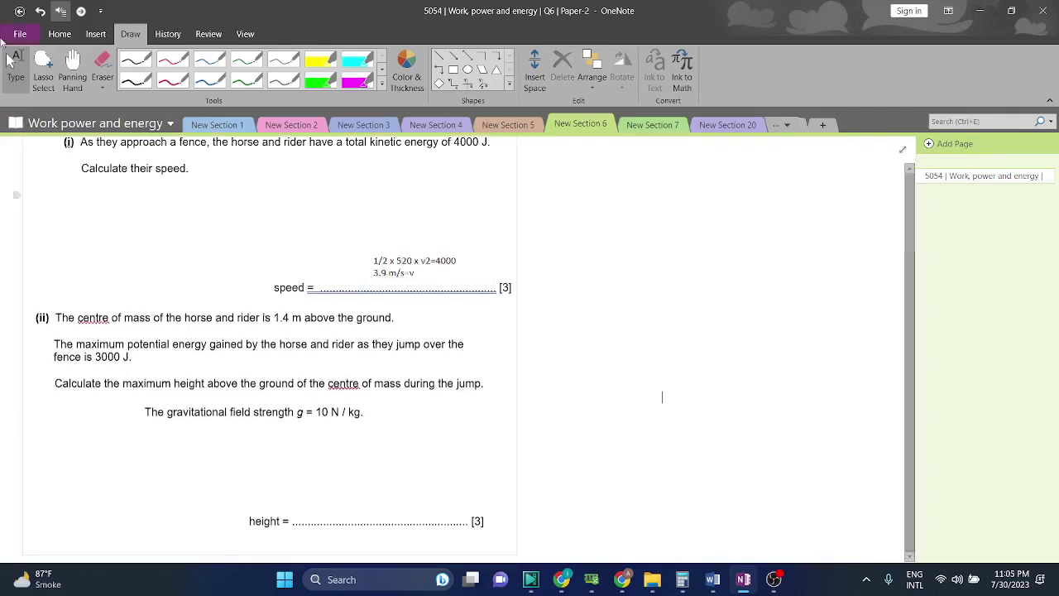
{"action": "left_click", "coordinate": [136, 60]}
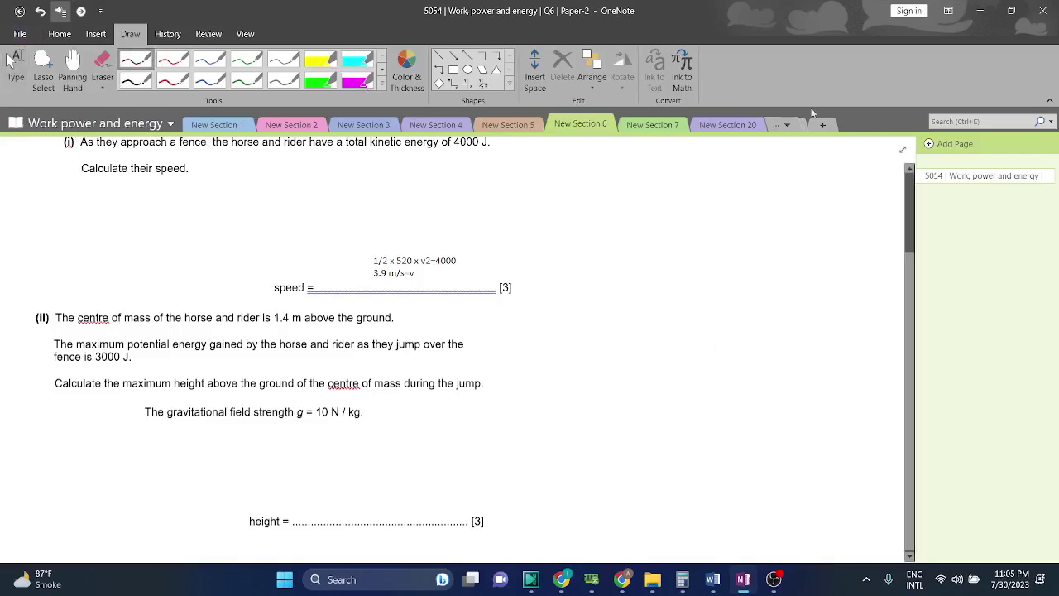
{"action": "mouse_move", "coordinate": [639, 448]}
{"action": "left_mouse_down"}
{"action": "mouse_move", "coordinate": [649, 470]}
{"action": "mouse_move", "coordinate": [705, 470]}
{"action": "mouse_move", "coordinate": [756, 451]}
{"action": "mouse_move", "coordinate": [760, 436]}
{"action": "left_mouse_up"}
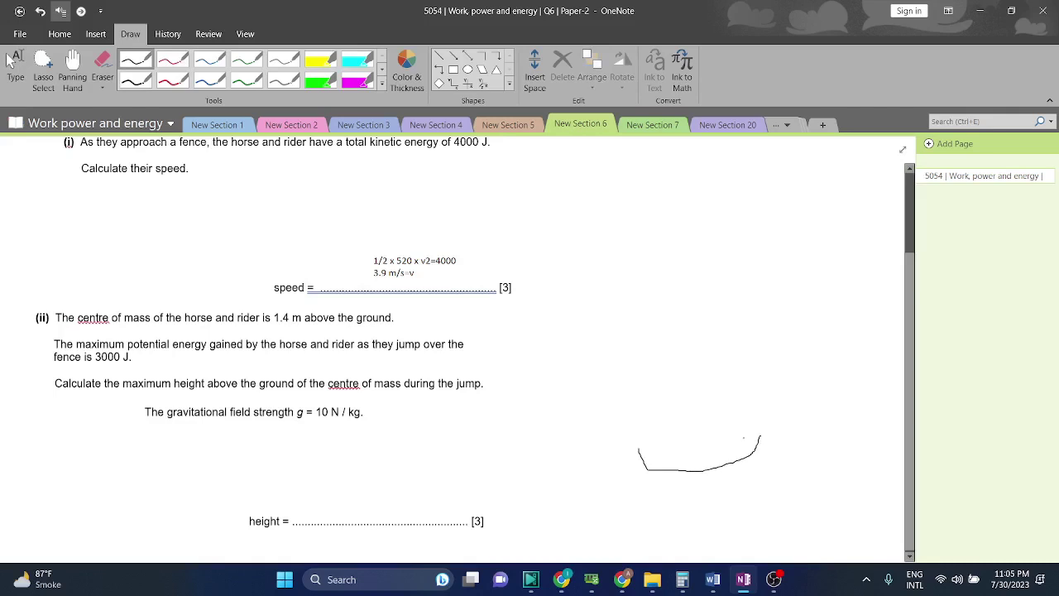
{"action": "mouse_move", "coordinate": [686, 439]}
{"action": "left_mouse_down"}
{"action": "mouse_move", "coordinate": [698, 452]}
{"action": "mouse_move", "coordinate": [684, 452]}
{"action": "left_mouse_up"}
{"action": "left_click", "coordinate": [467, 54]}
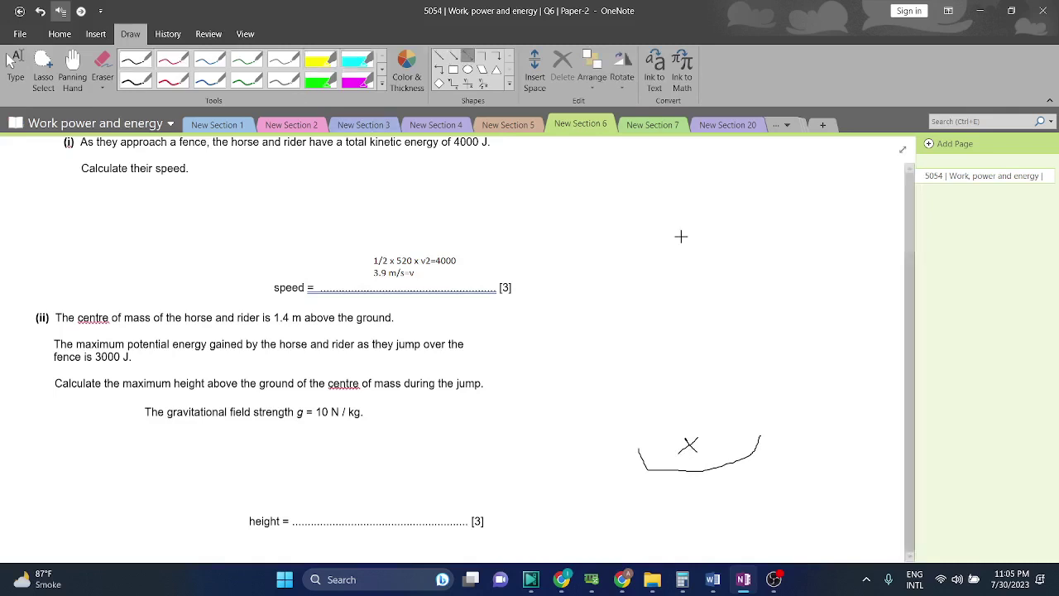
{"action": "mouse_move", "coordinate": [690, 445]}
{"action": "left_mouse_down"}
{"action": "mouse_move", "coordinate": [669, 568]}
{"action": "mouse_move", "coordinate": [719, 514]}
{"action": "mouse_move", "coordinate": [690, 541]}
{"action": "mouse_move", "coordinate": [690, 513]}
{"action": "left_mouse_up"}
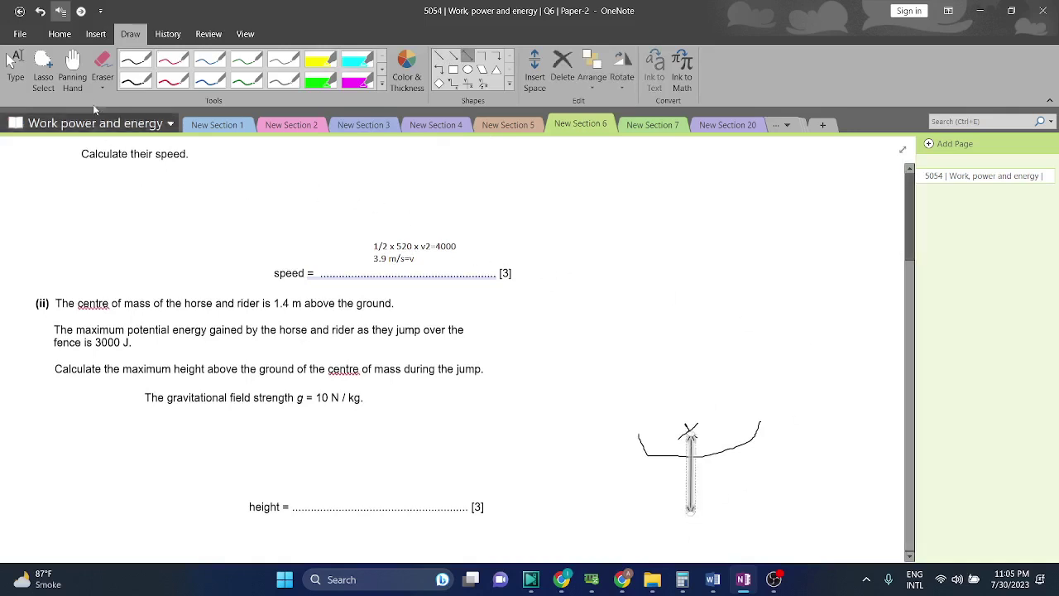
{"action": "left_click", "coordinate": [10, 61]}
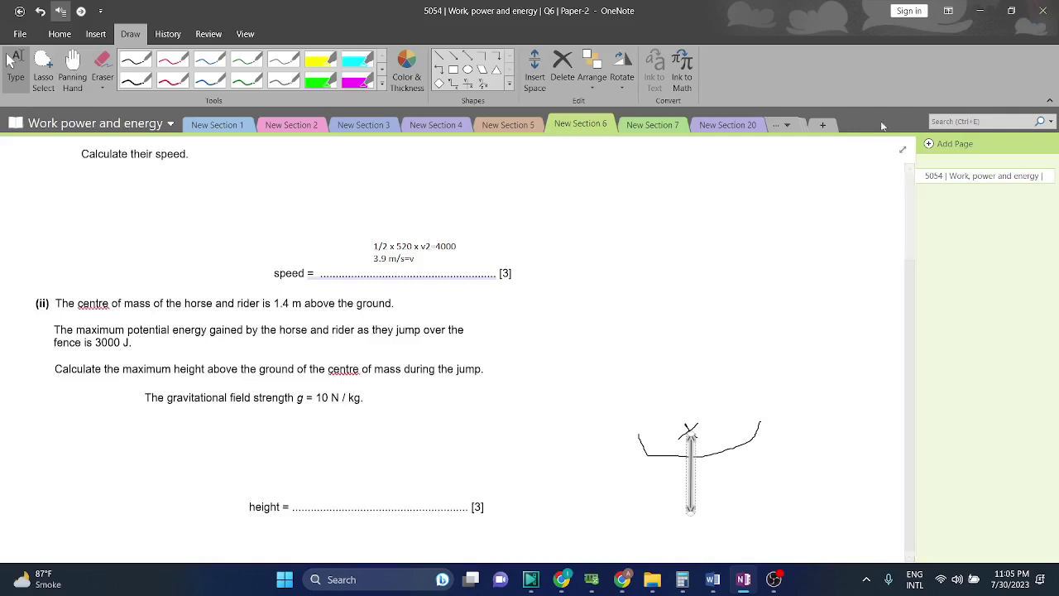
- Type '3000=' beside part (ii) and highlight 'centre of mass' and '1.4 m' in cyan
{"action": "left_click", "coordinate": [677, 350]}
{"action": "type", "text": "30"}
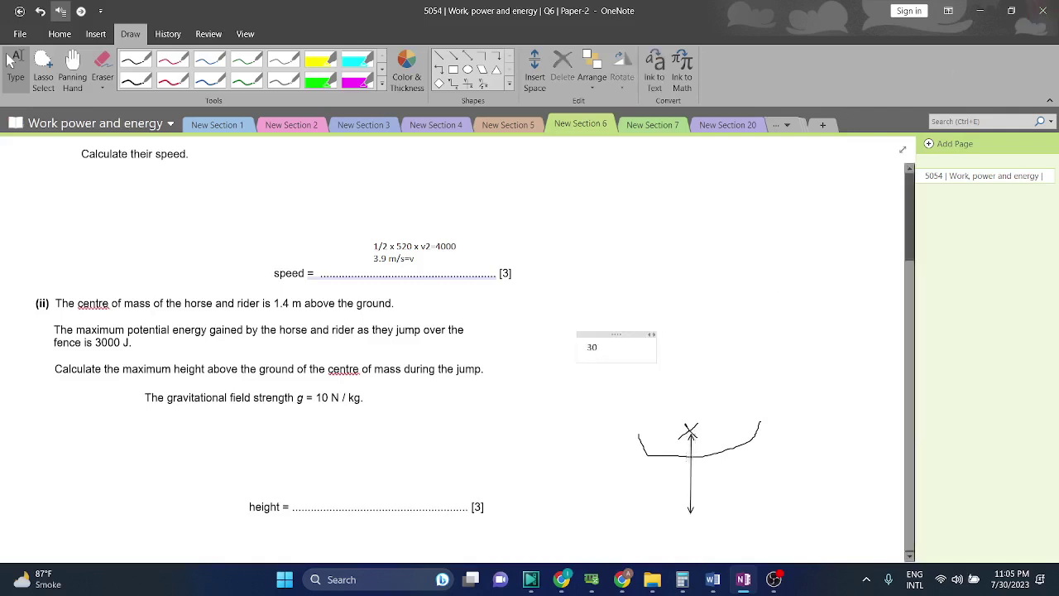
{"action": "type", "text": "00="}
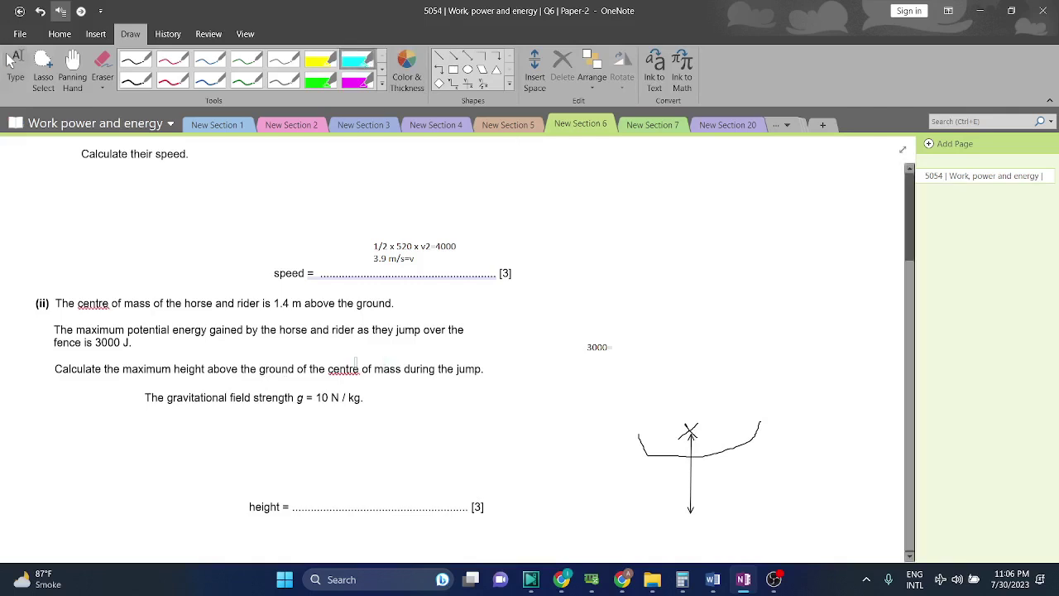
{"action": "left_click_drag", "start_coordinate": [327, 368], "coordinate": [402, 369]}
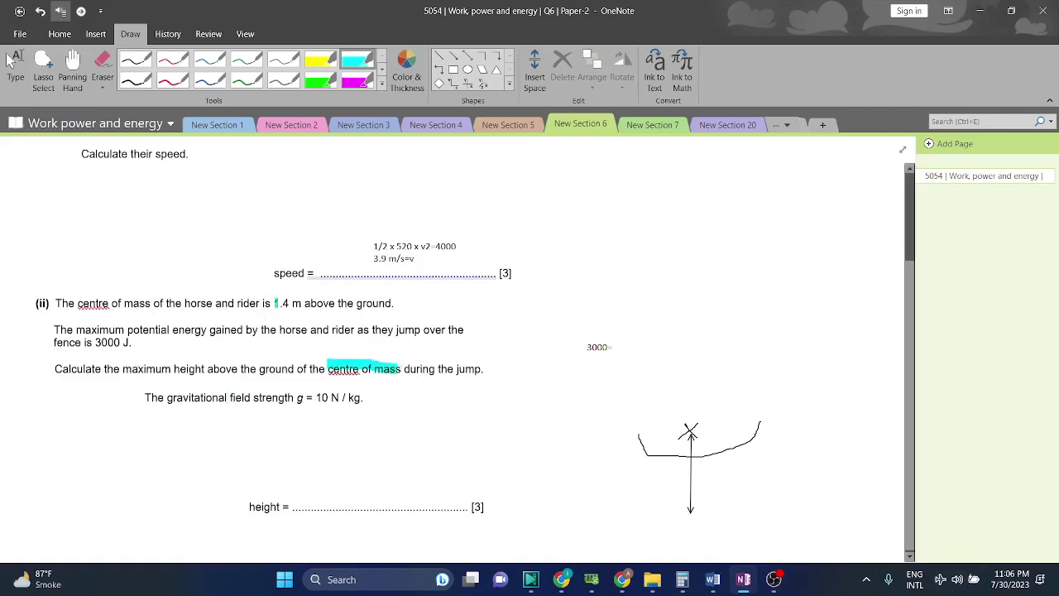
{"action": "left_click_drag", "start_coordinate": [276, 302], "coordinate": [303, 296]}
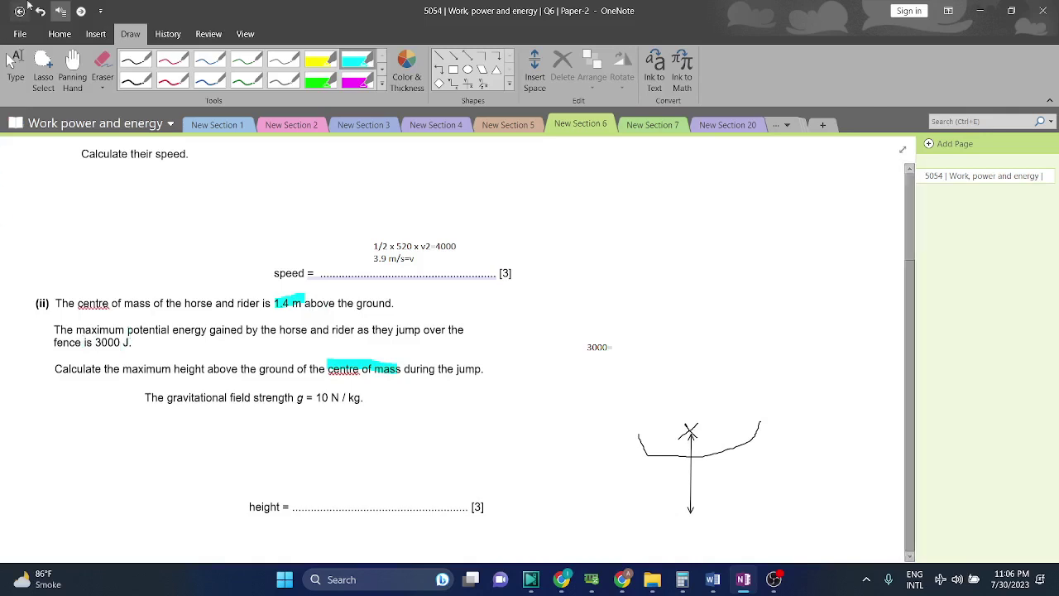
- Correct the first working line to read '3000=520 x 10 x h'
{"action": "left_click", "coordinate": [8, 59]}
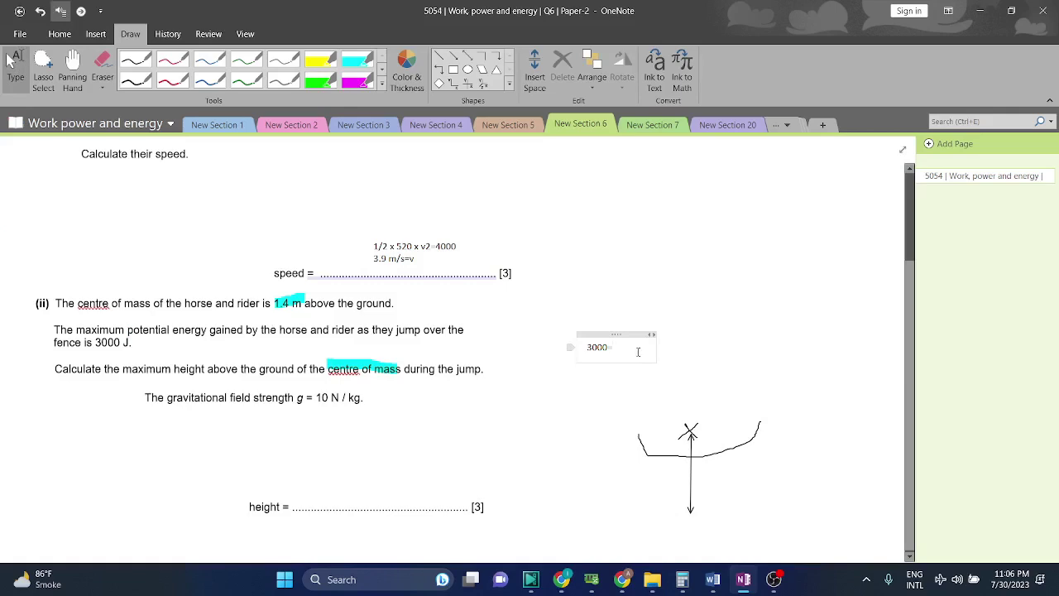
{"action": "type", "text": "÷54"}
{"action": "scroll", "coordinate": [552, 217], "scroll_direction": "up", "scroll_amount": 3}
{"action": "scroll", "coordinate": [552, 216], "scroll_direction": "down", "scroll_amount": 3}
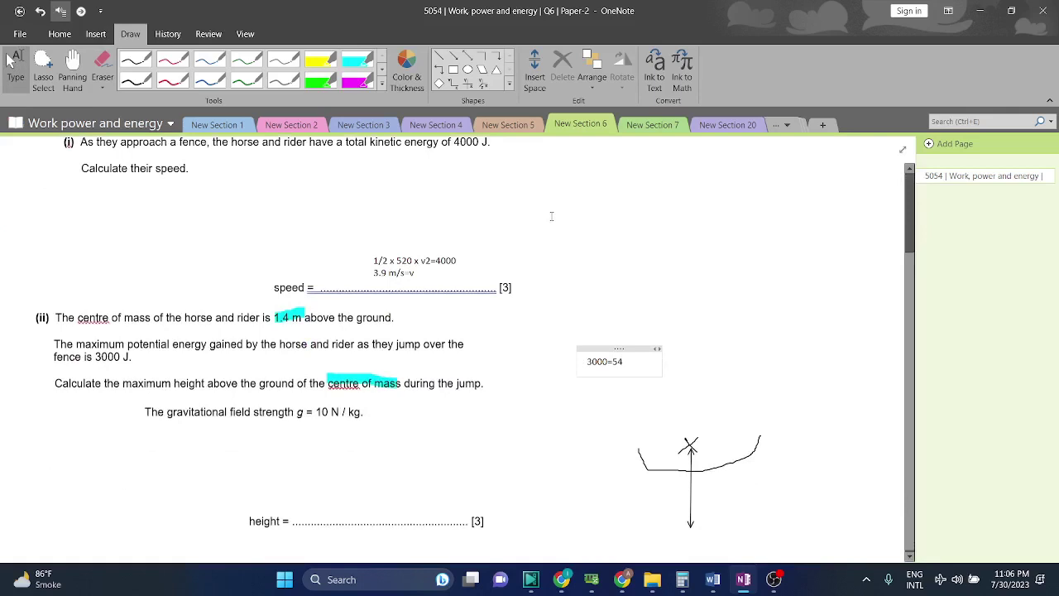
{"action": "key", "text": "BackSpace"}
{"action": "type", "text": "20 x 10 x h"}
- Add lines '3000/5200=0.5769 m' and '1.4 + 0.58 = 1.98 M' to the working
{"action": "key", "text": "Return"}
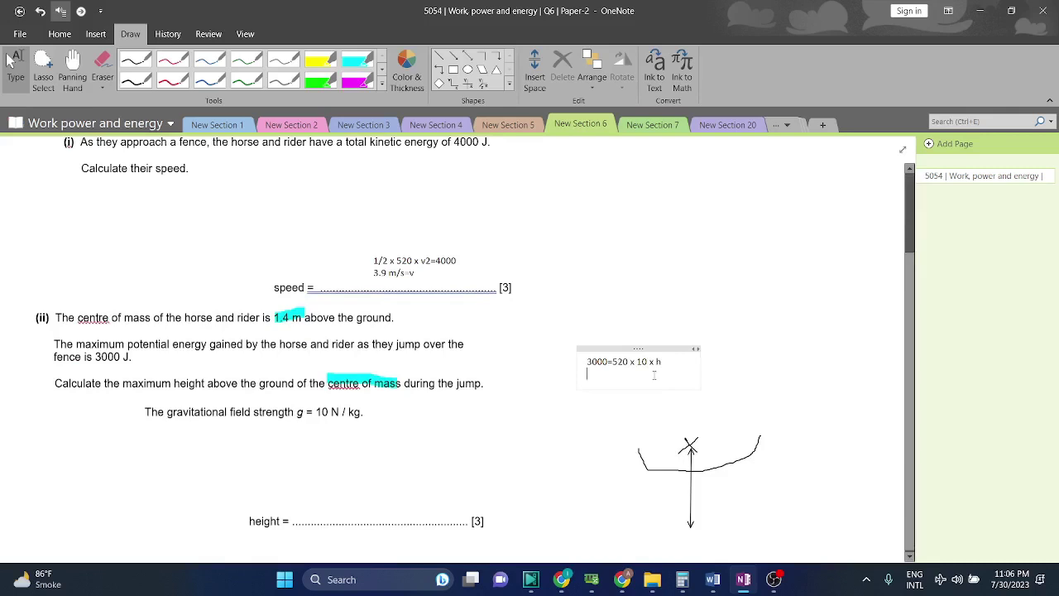
{"action": "type", "text": "3000/5200="}
{"action": "left_click_drag", "start_coordinate": [667, 374], "coordinate": [636, 374]}
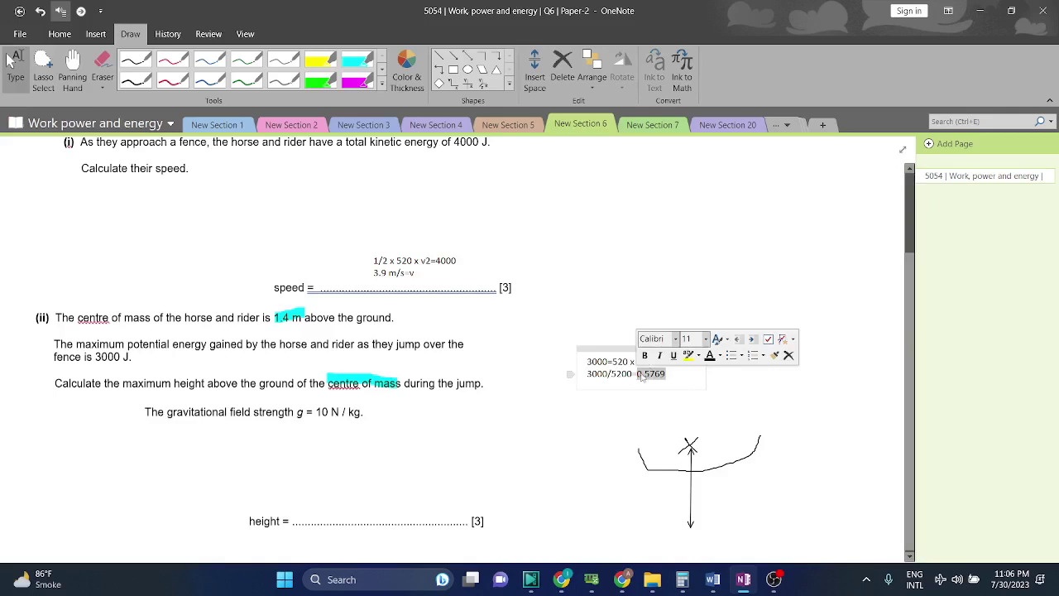
{"action": "left_click", "coordinate": [676, 374]}
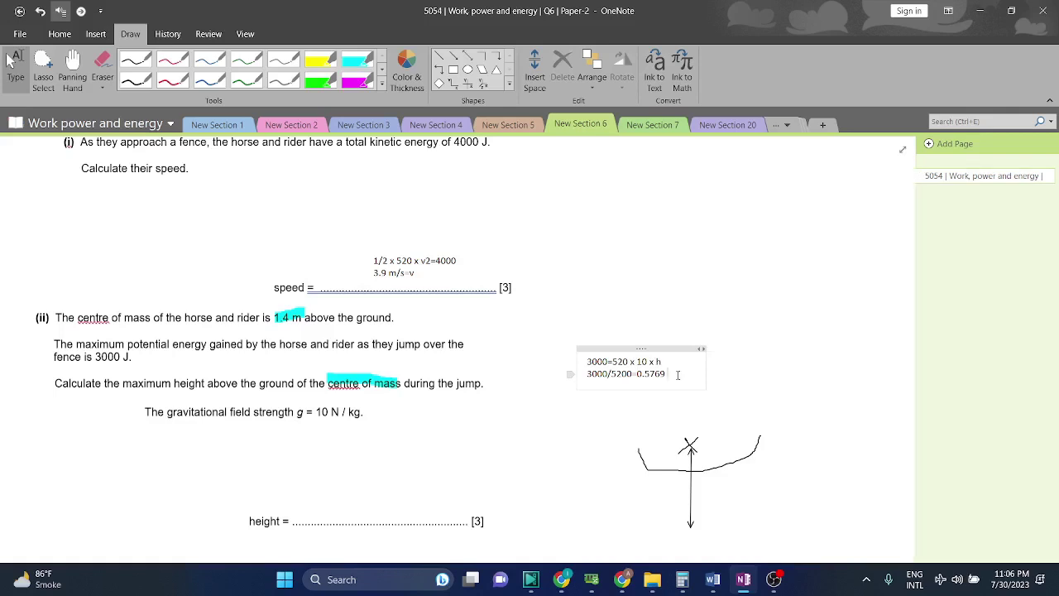
{"action": "type", "text": "m"}
{"action": "key", "text": "Return"}
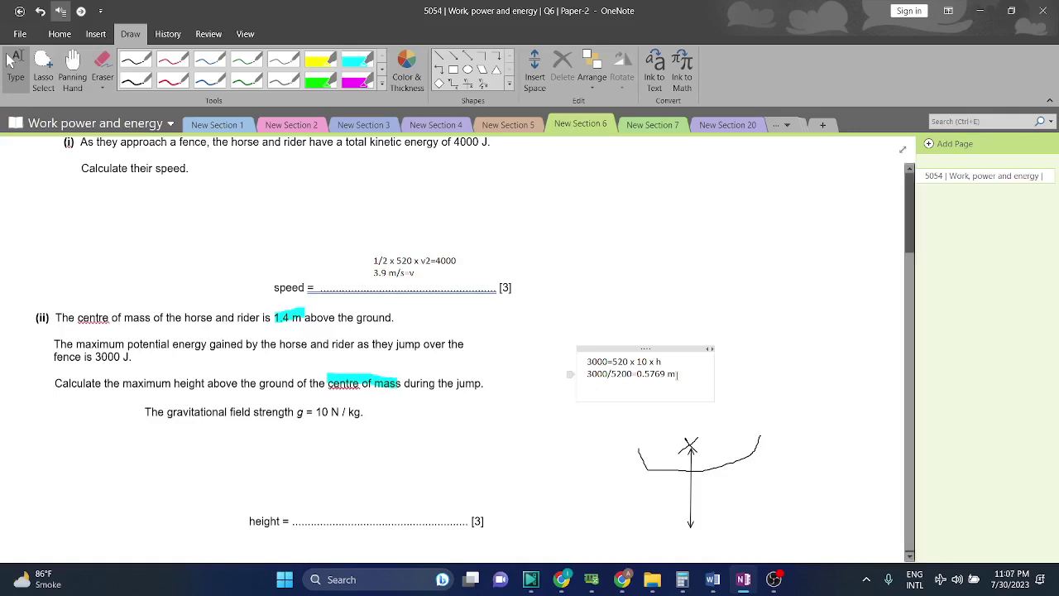
{"action": "type", "text": "1."}
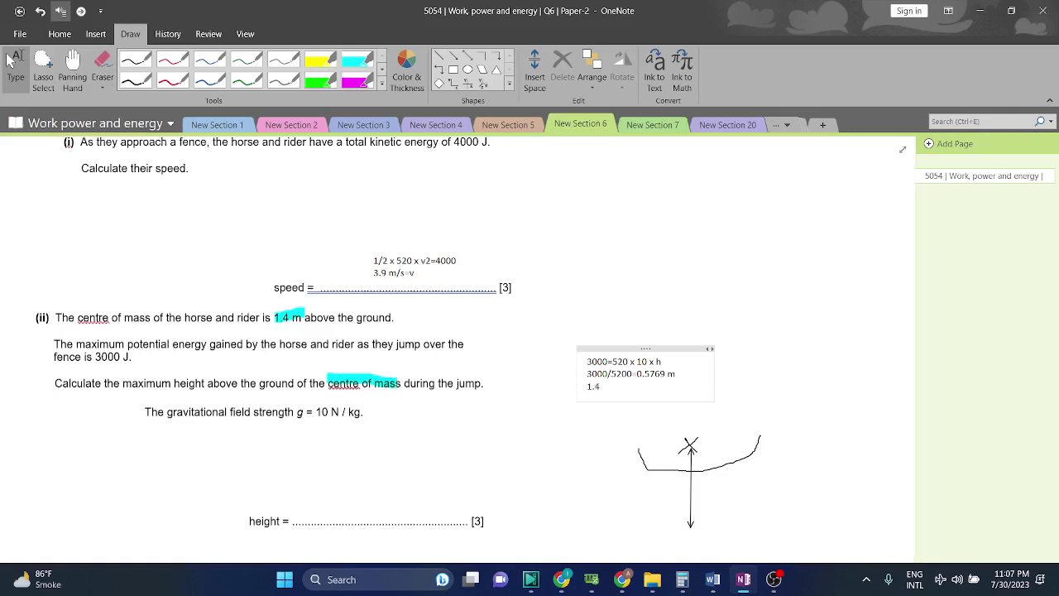
{"action": "type", "text": "4 + 0.58 = 1.98"}
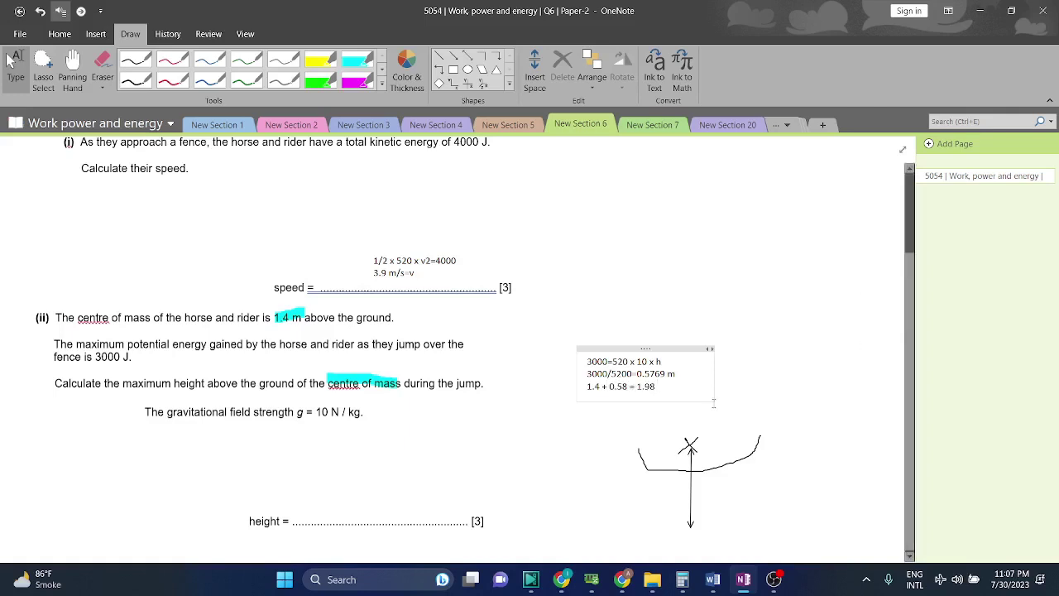
{"action": "type", "text": " M"}
- Drag the three-line height working note down onto the 'height =' answer line
{"action": "left_click_drag", "start_coordinate": [646, 348], "coordinate": [416, 470]}
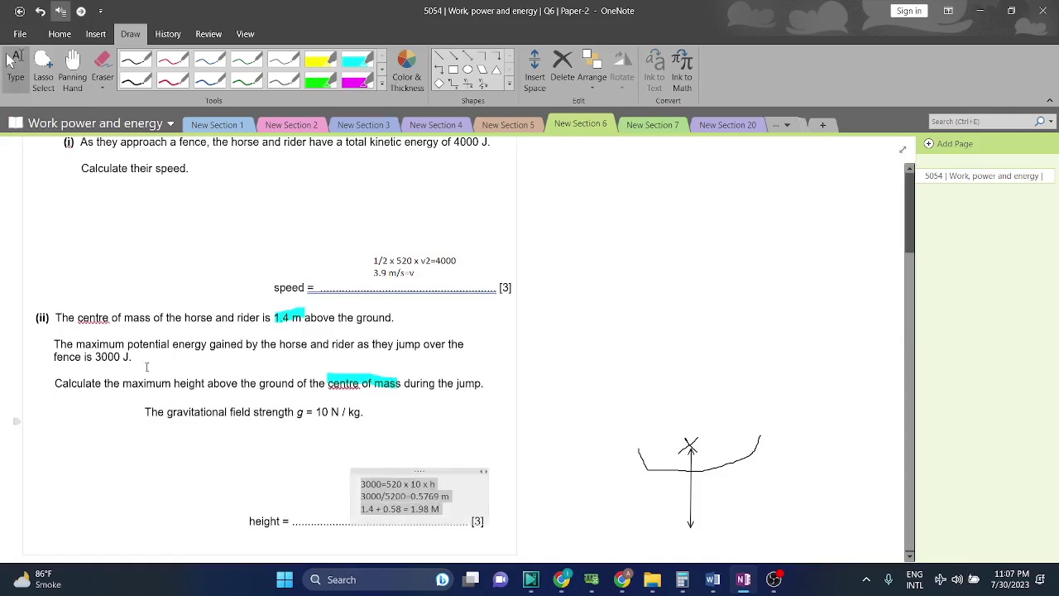